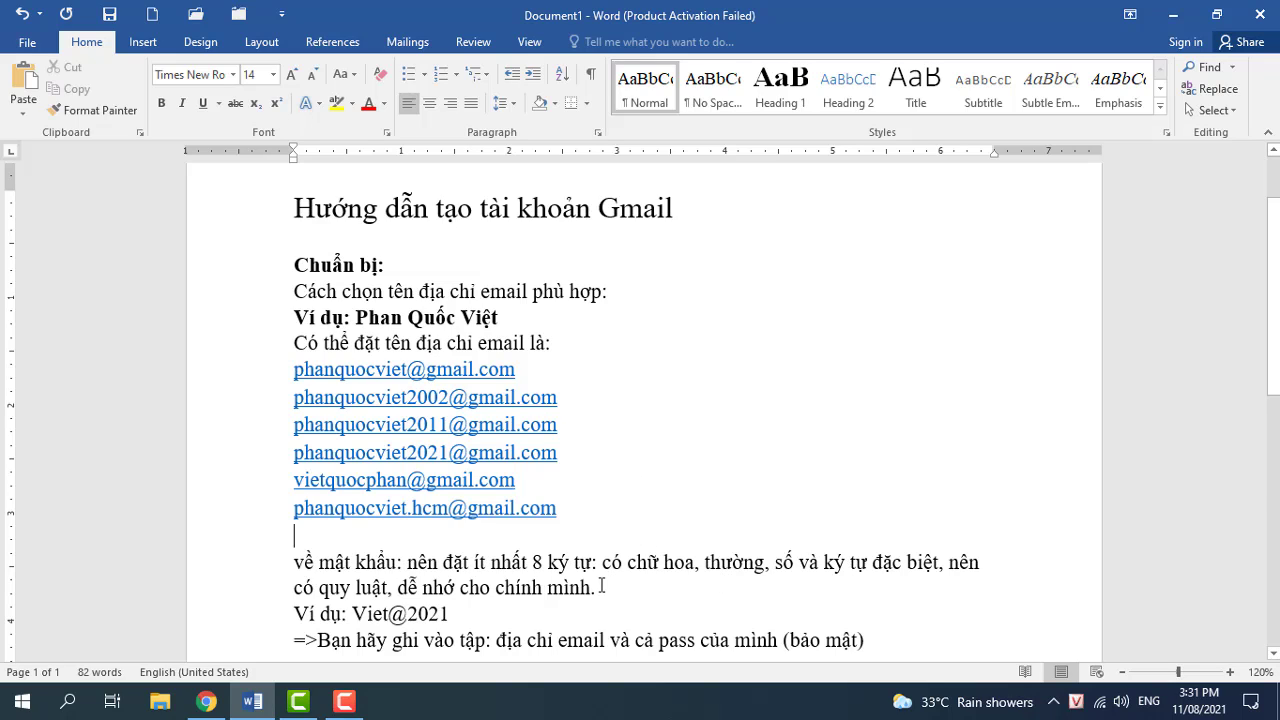
# Minimize Word, launch Chrome on the Google homepage and follow its Gmail link
pyautogui.click(1173, 22)
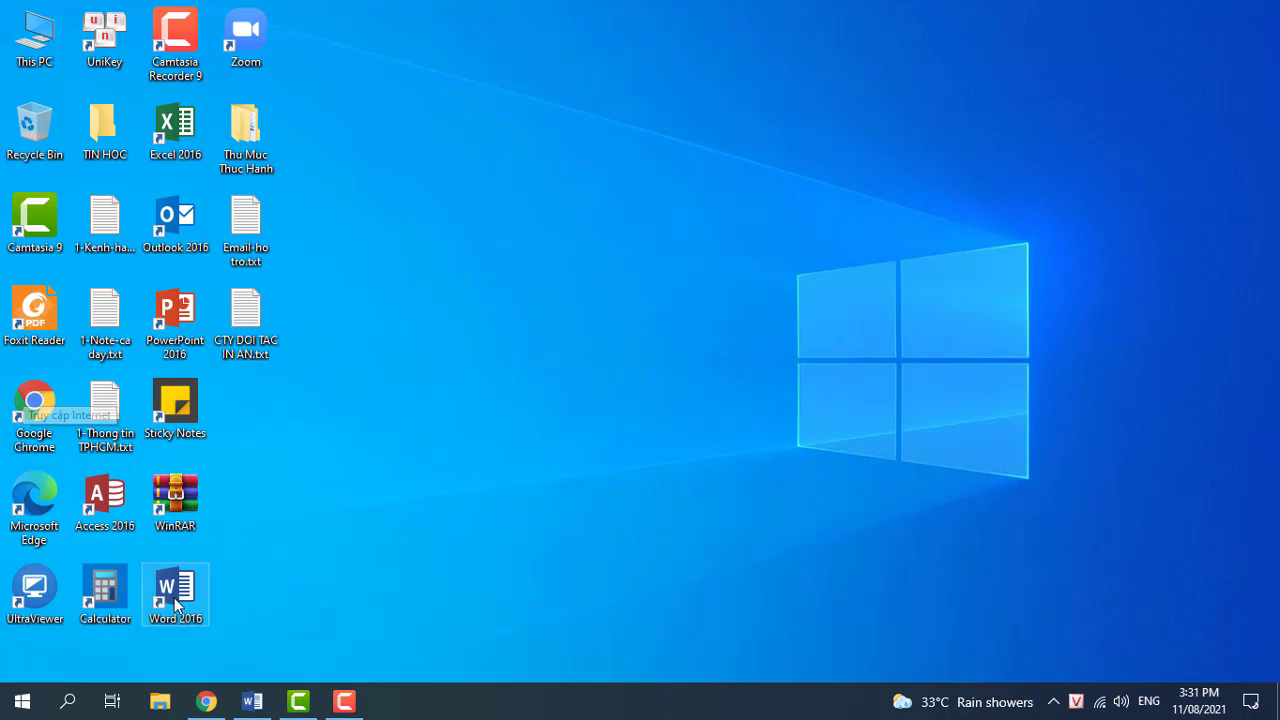
pyautogui.click(206, 701)
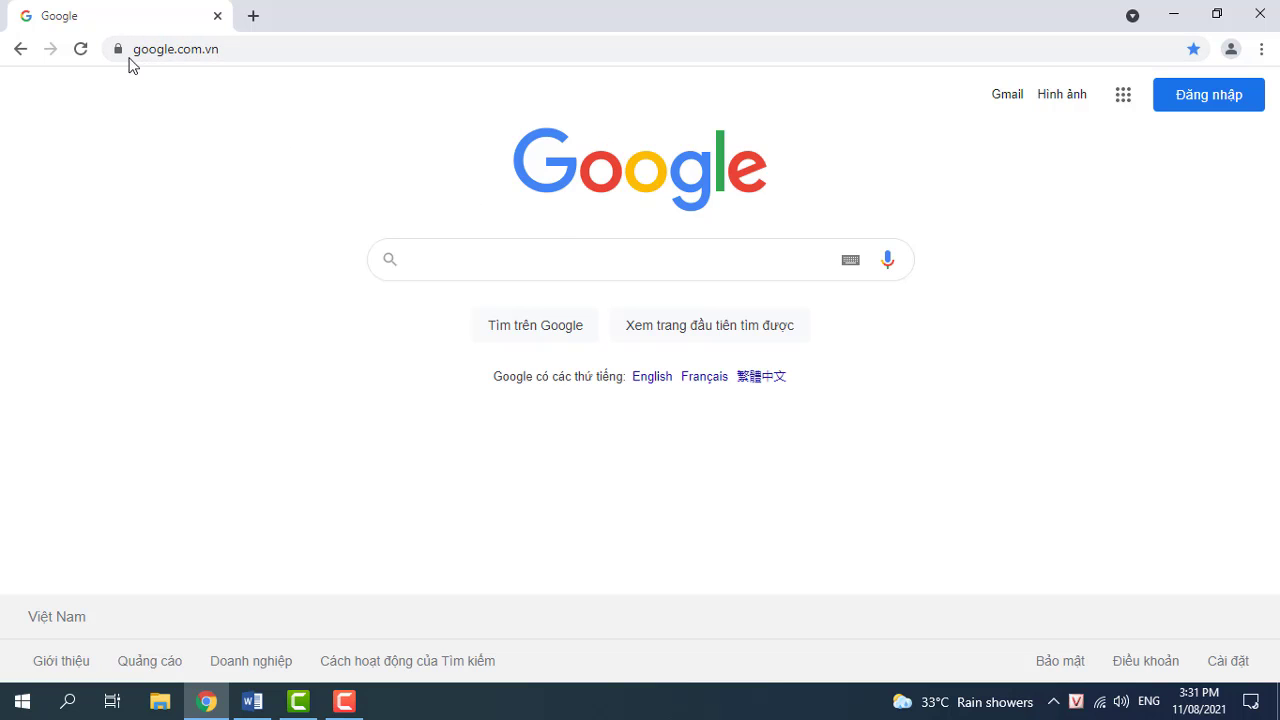
pyautogui.click(1008, 97)
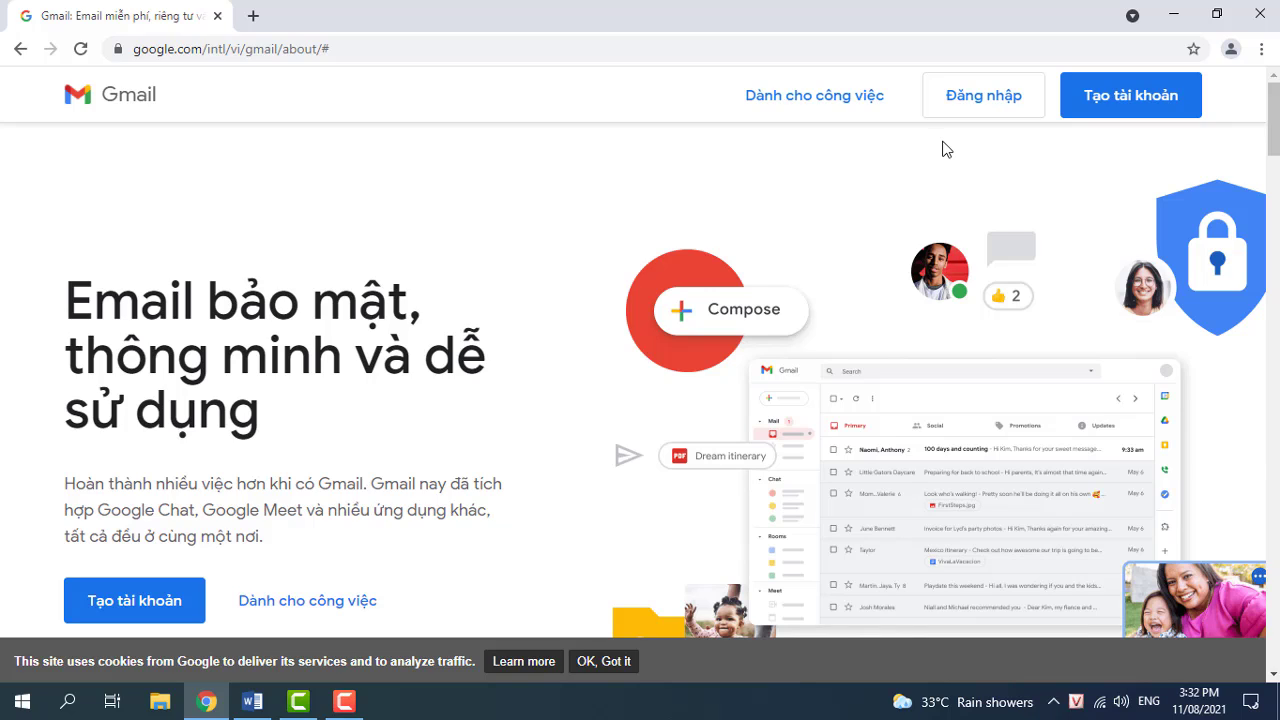
# Dismiss the cookie banner and start a new Google account with 'Tạo tài khoản'
pyautogui.click(600, 663)
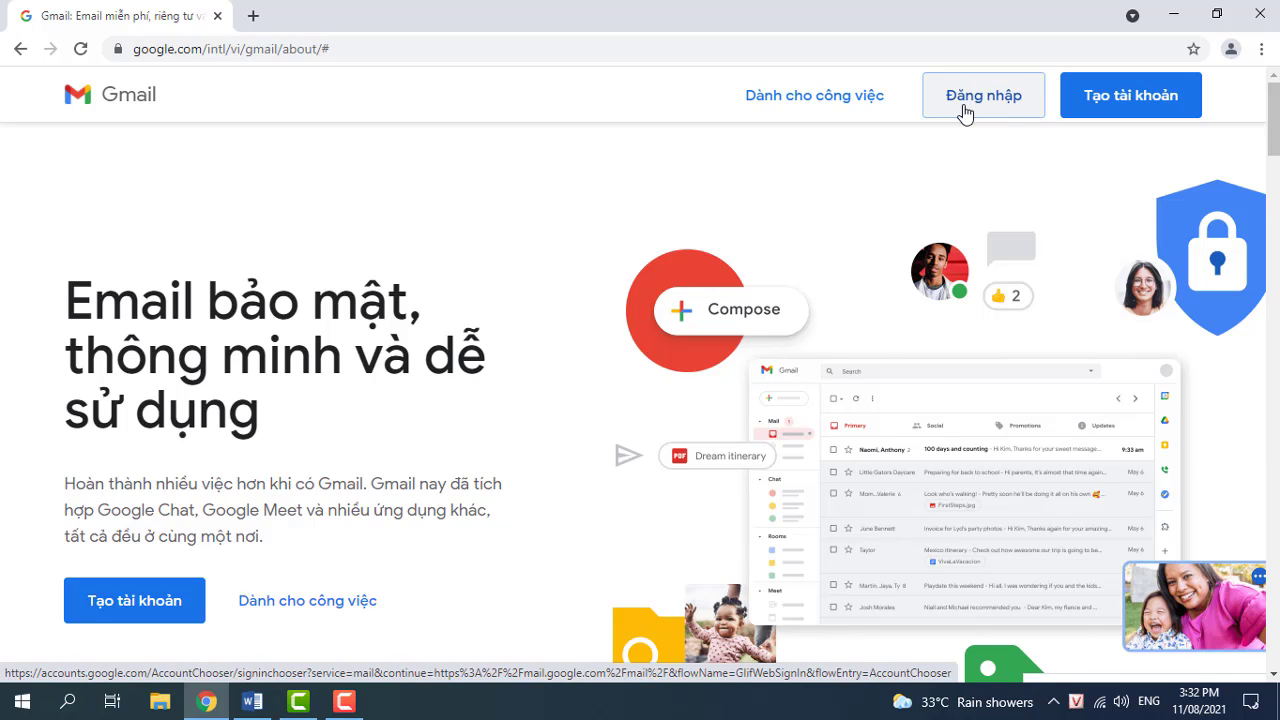
pyautogui.click(1096, 113)
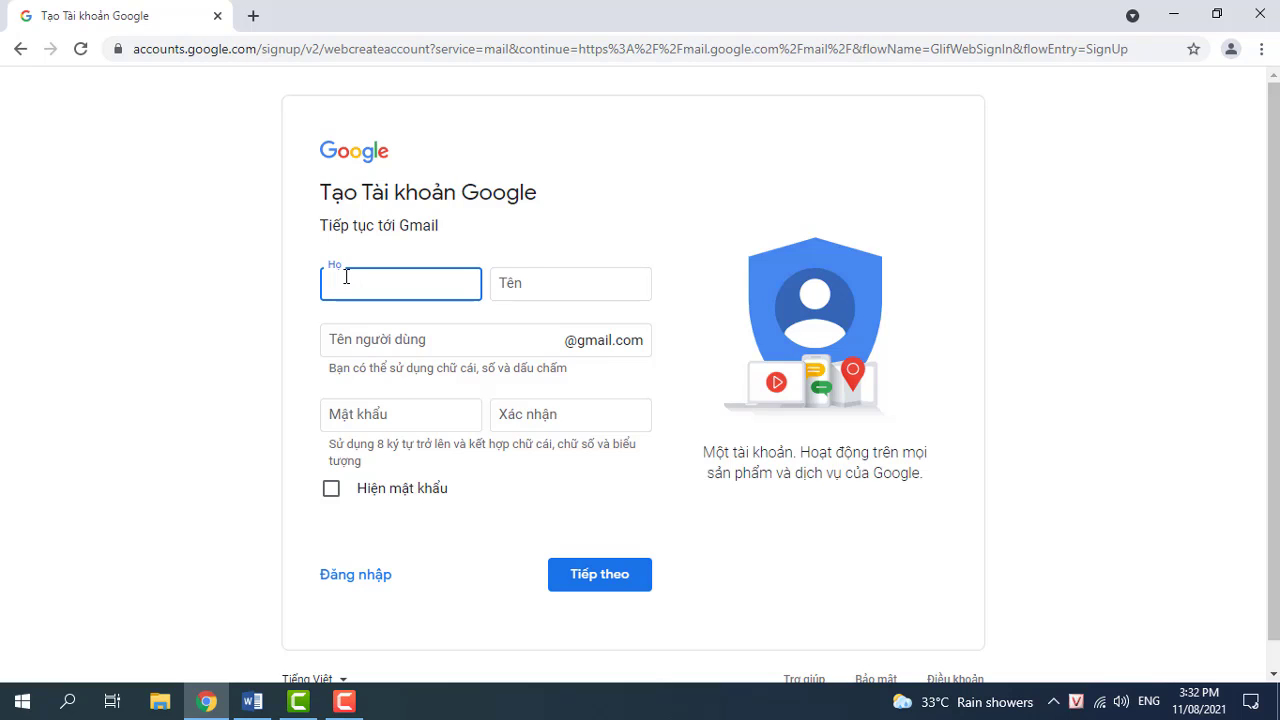
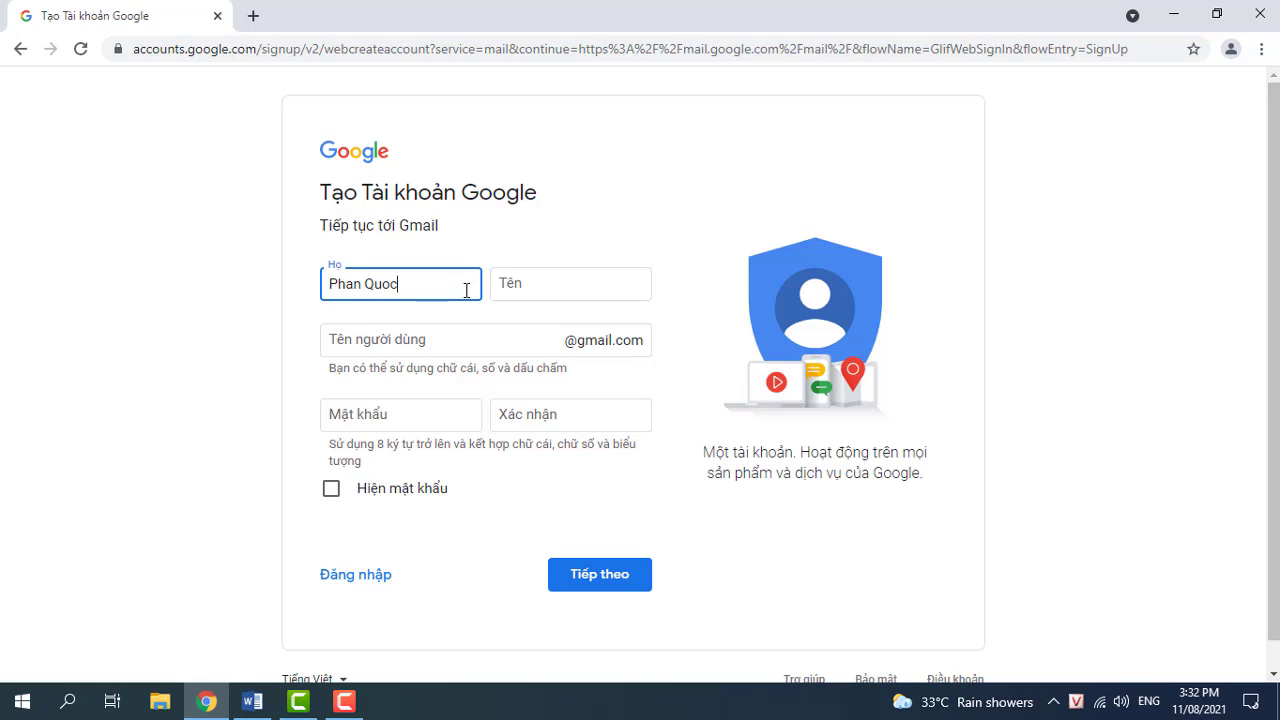
# Enter the user's last name in Họ, correcting a typo, and their first name in Tên
pyautogui.click(553, 281)
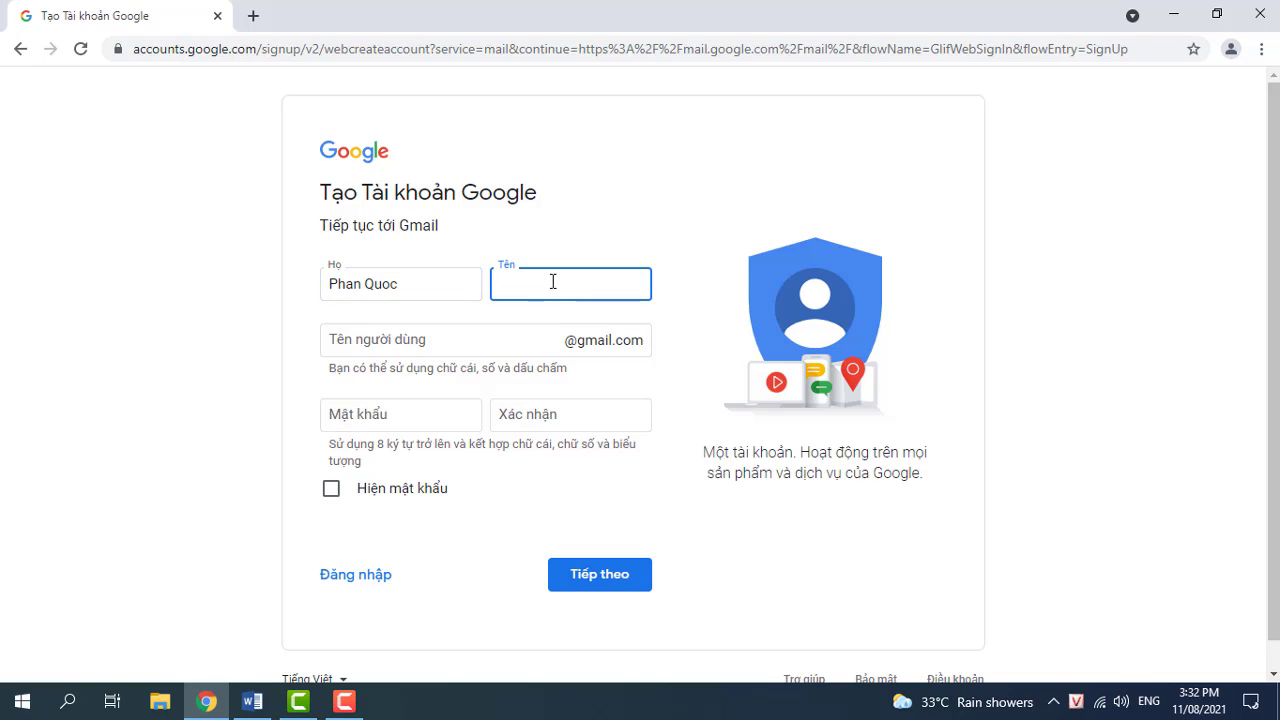
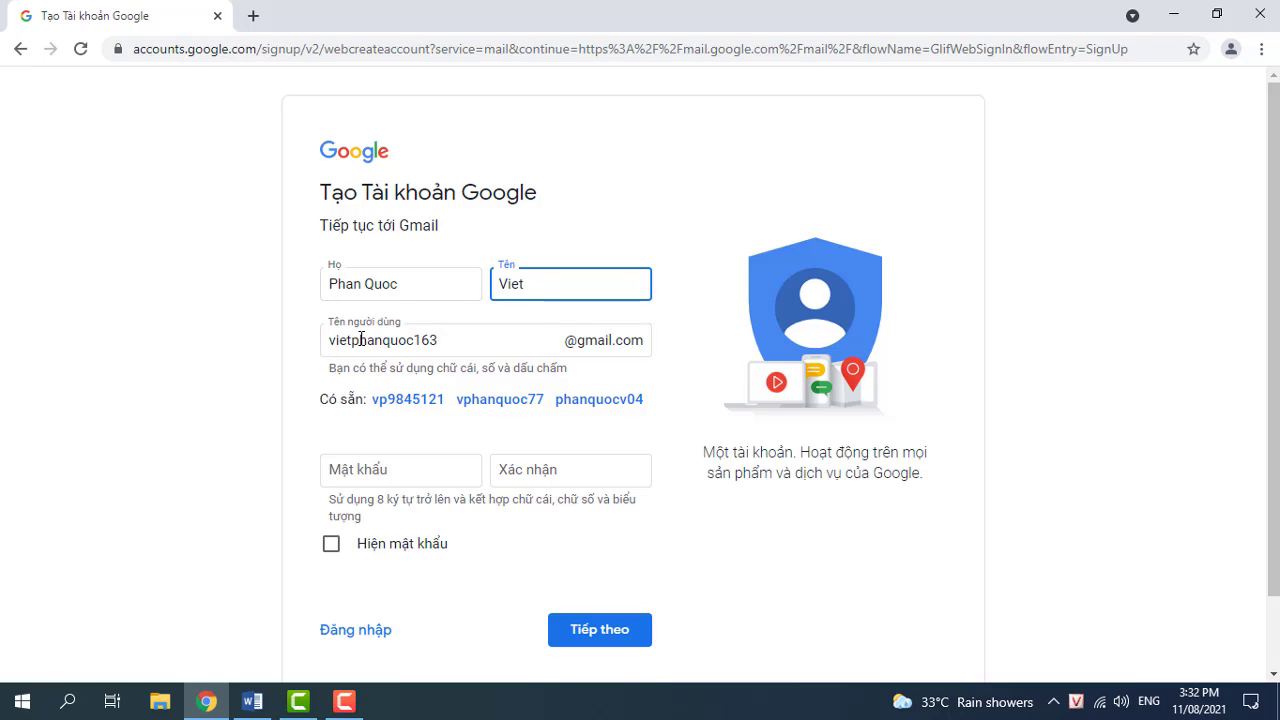
# Replace the suggested username with one built from the user's full name and check availability
pyautogui.doubleClick(466, 338)
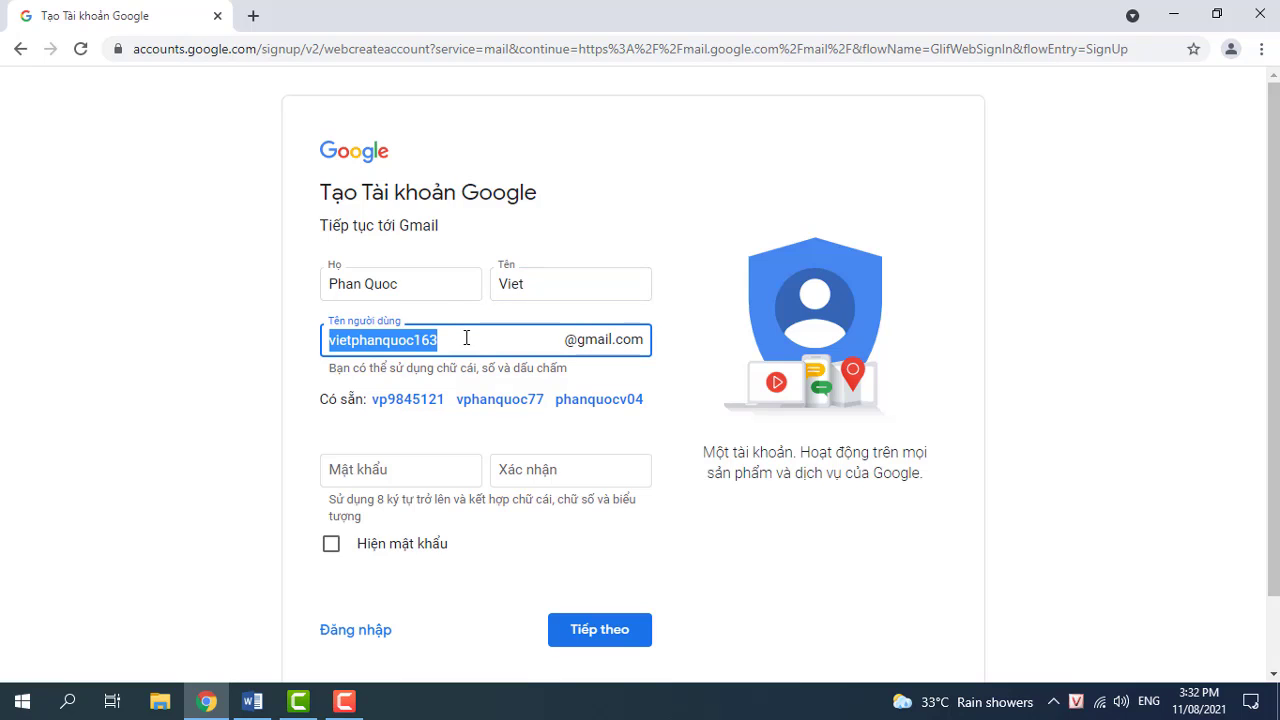
pyautogui.click(466, 338)
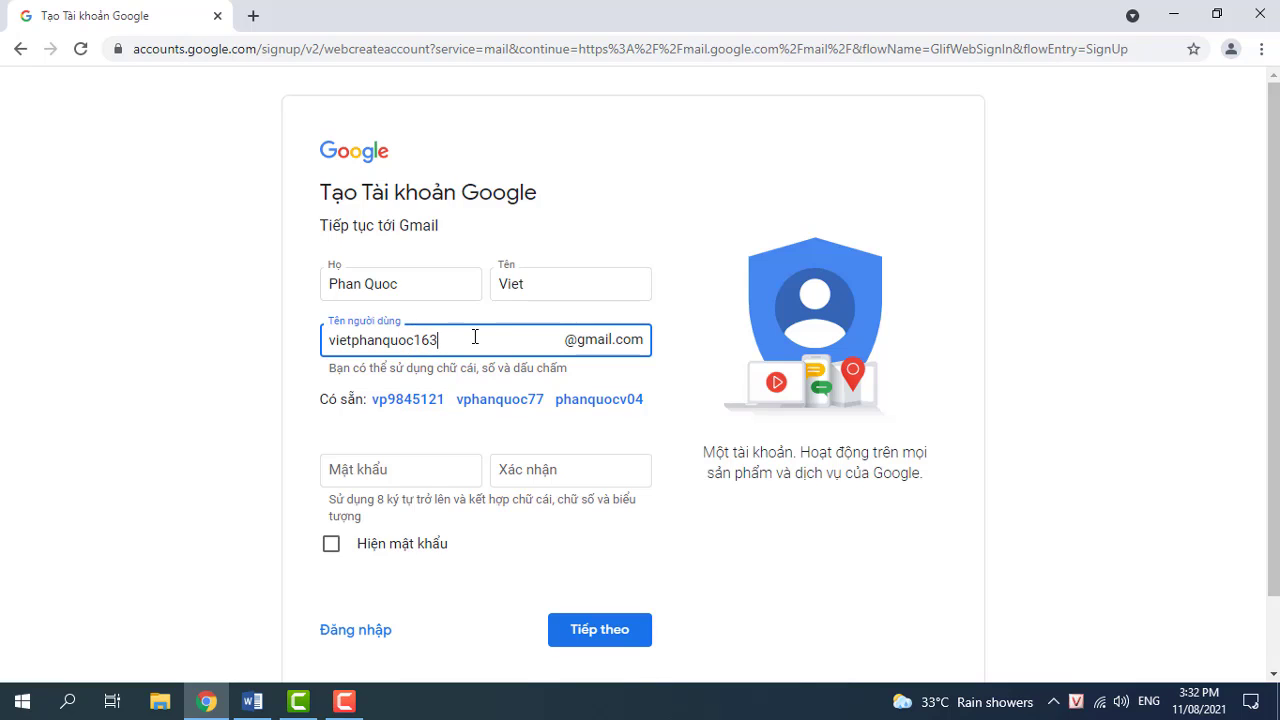
pyautogui.moveTo(443, 346); pyautogui.dragTo(332, 352)
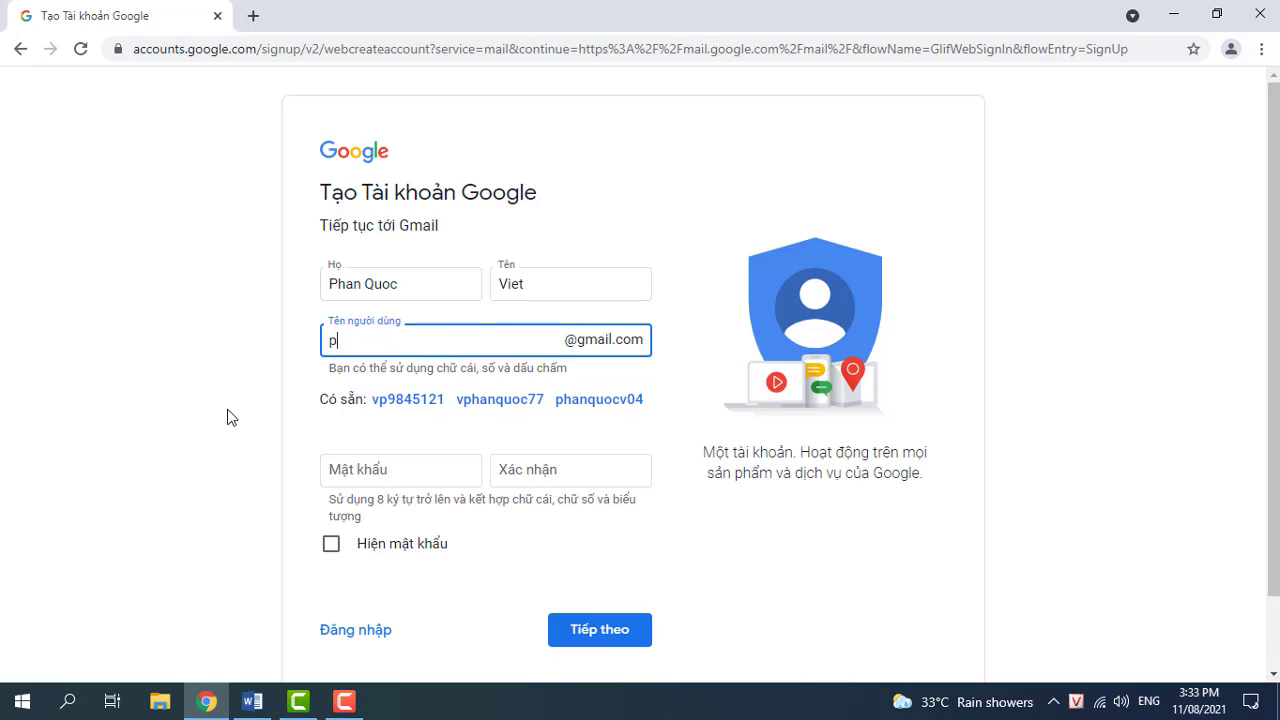
pyautogui.click(680, 381)
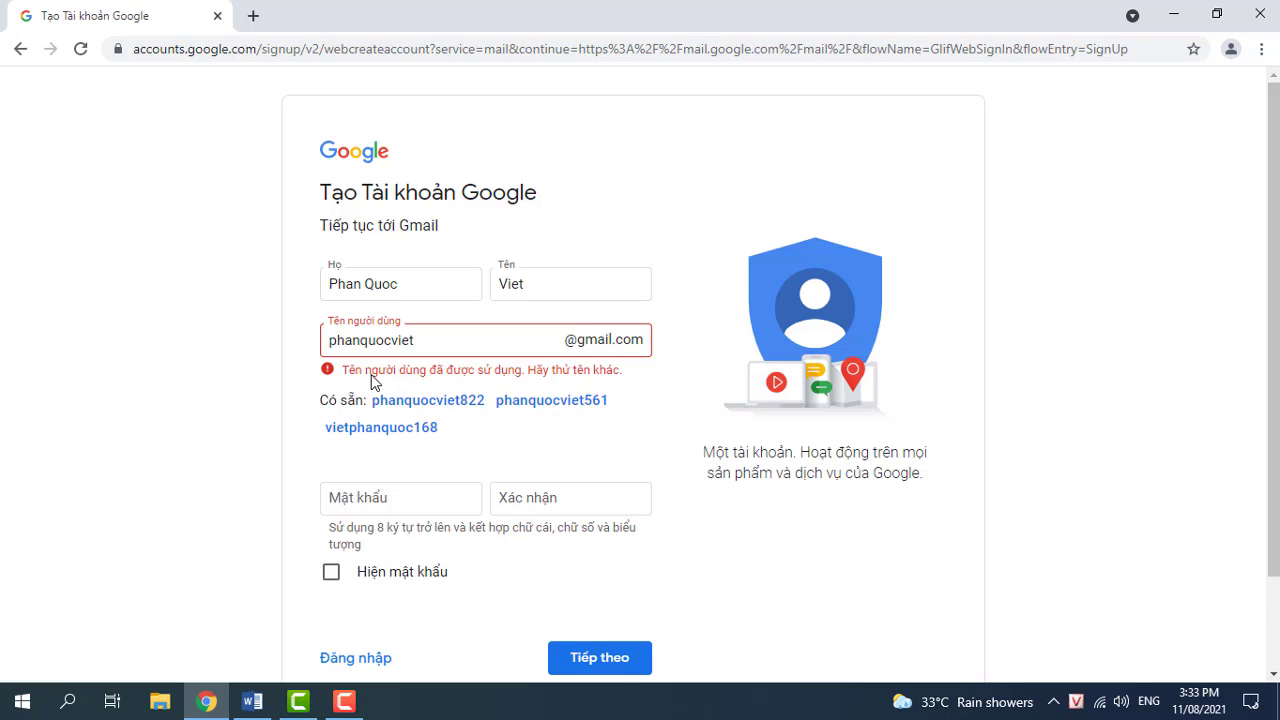
# Append a 2011 suffix to the username, change its last two digits to 02, and recheck
pyautogui.click(447, 345)
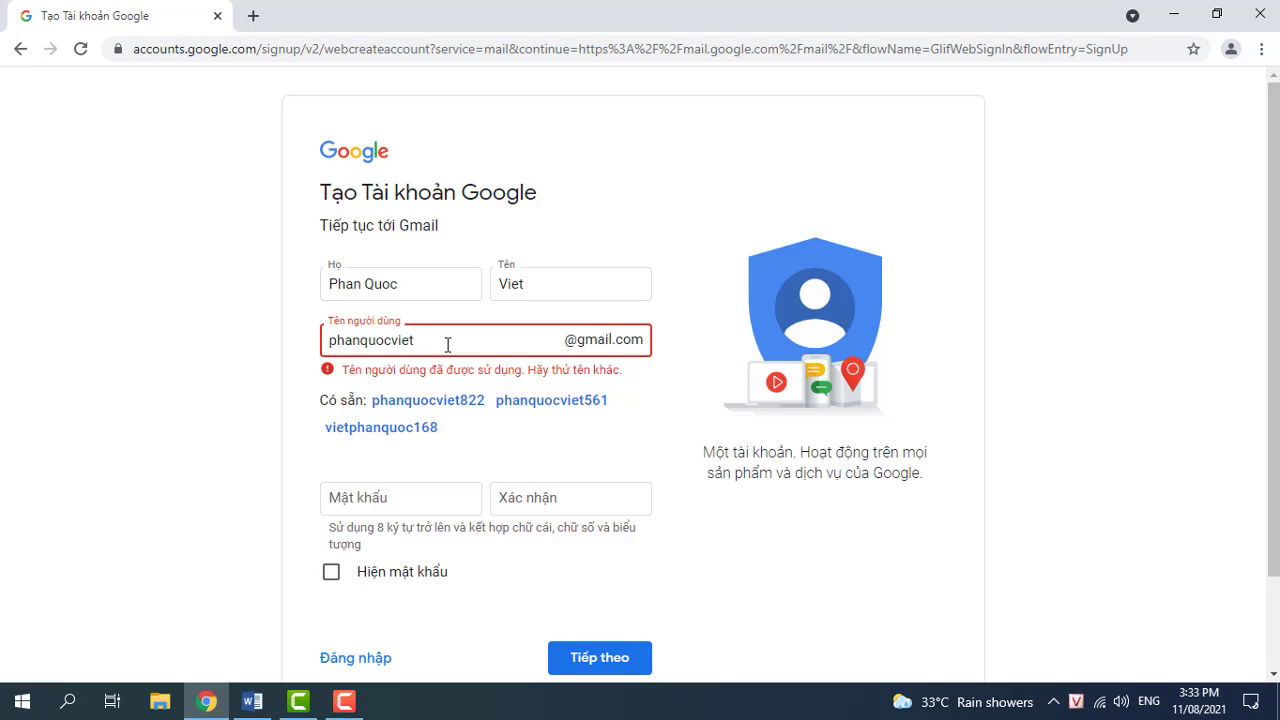
pyautogui.write('2011')
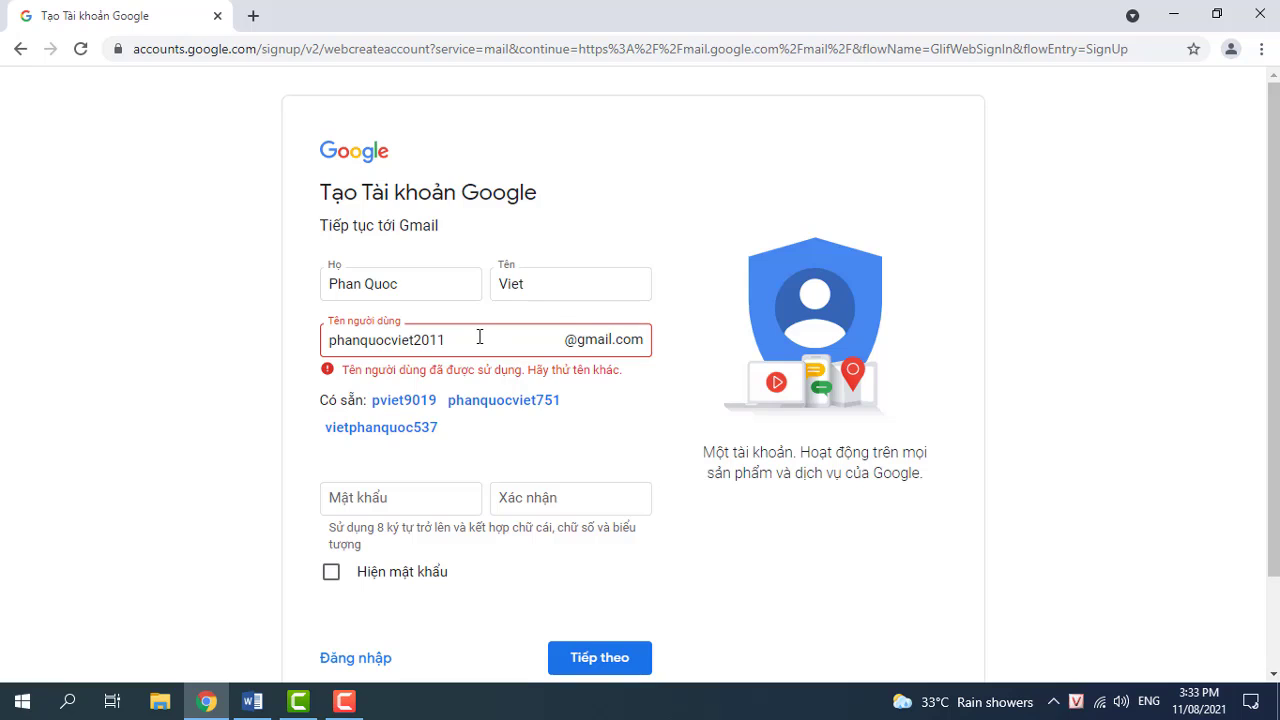
pyautogui.click(479, 337)
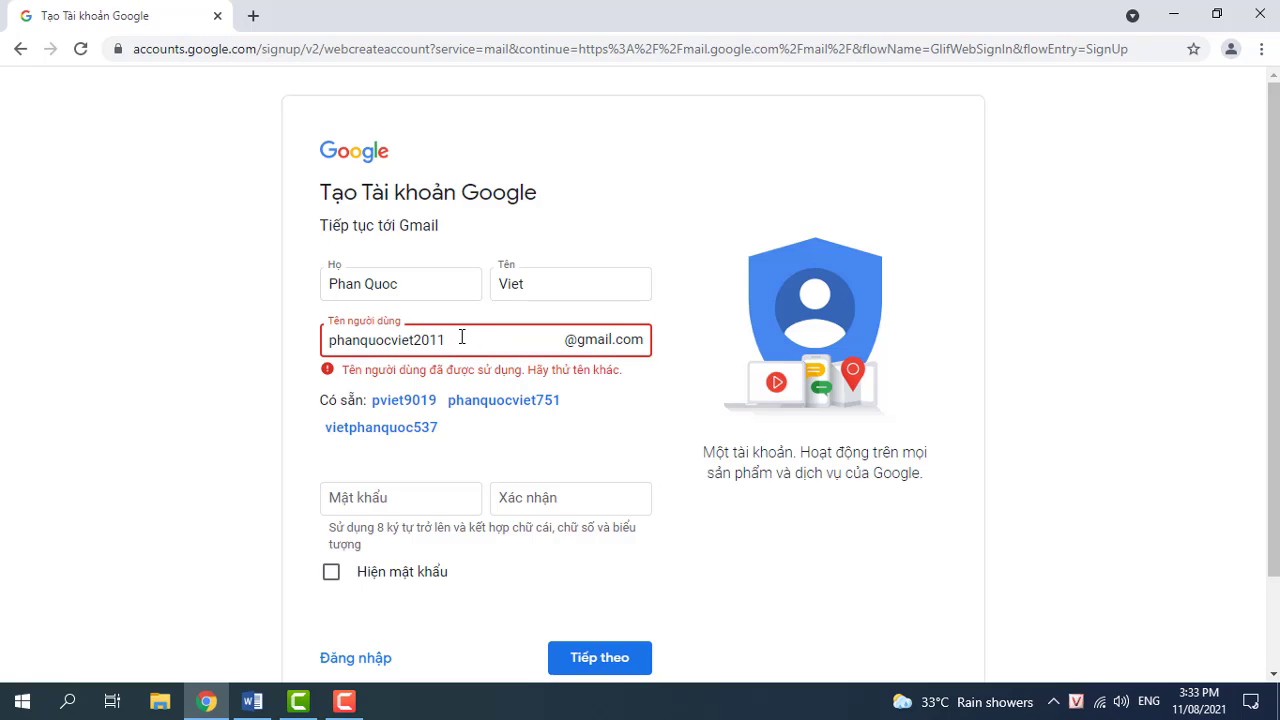
pyautogui.press('BackSpace')
pyautogui.press('BackSpace')
pyautogui.write('02')
pyautogui.click(663, 406)
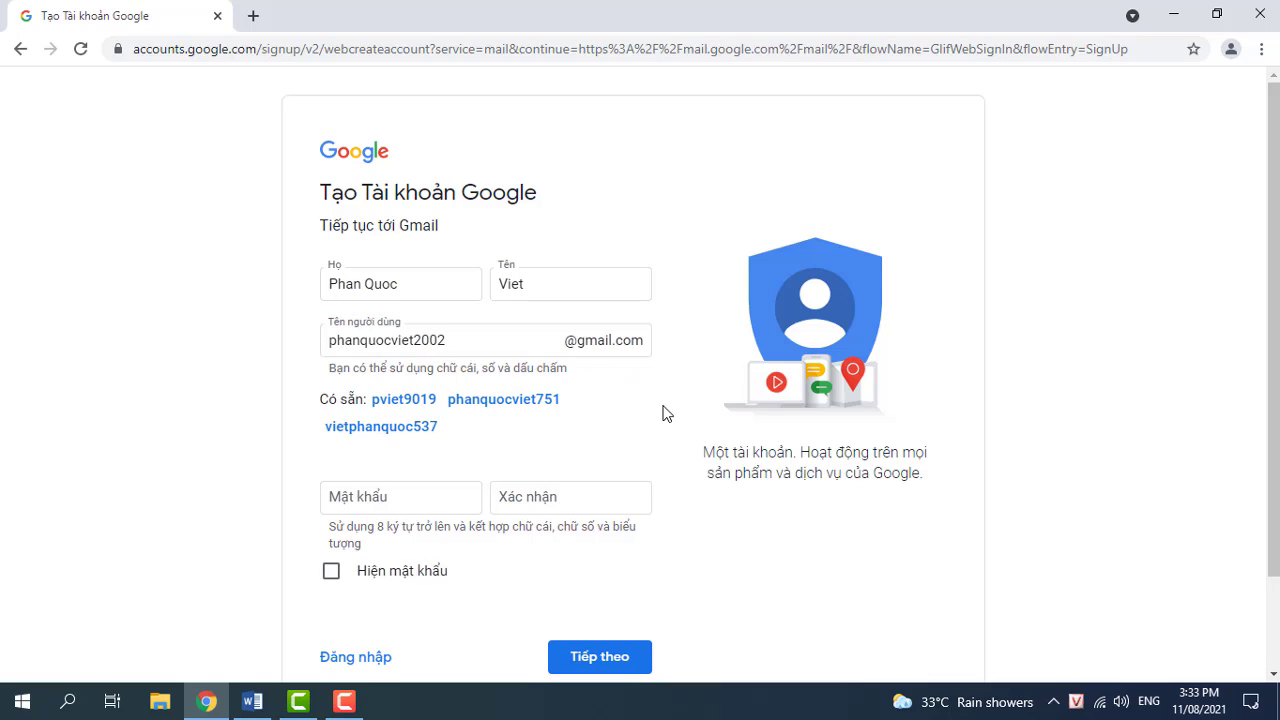
# Change the username's trailing digits to 21 and check availability again
pyautogui.doubleClick(486, 338)
pyautogui.click(424, 340)
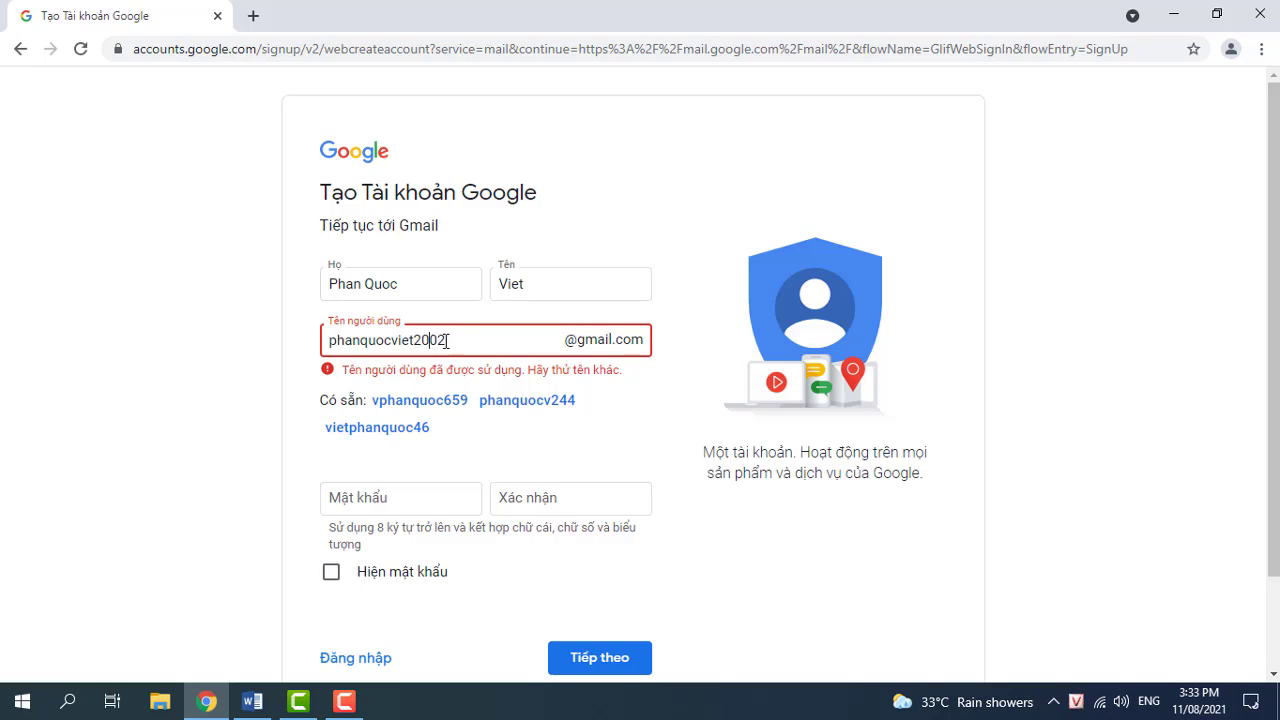
pyautogui.keyDown('shift'); pyautogui.click(447, 341); pyautogui.keyUp('shift')
pyautogui.write('21')
pyautogui.click(648, 404)
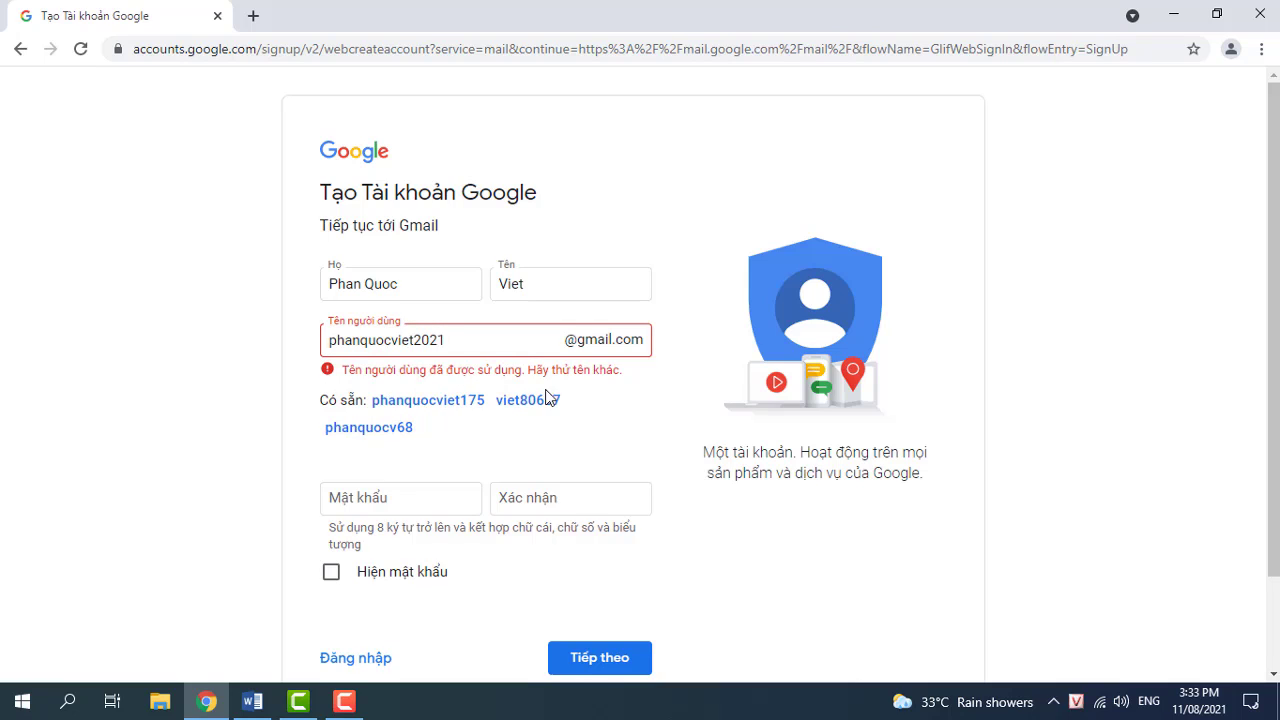
pyautogui.click(448, 341)
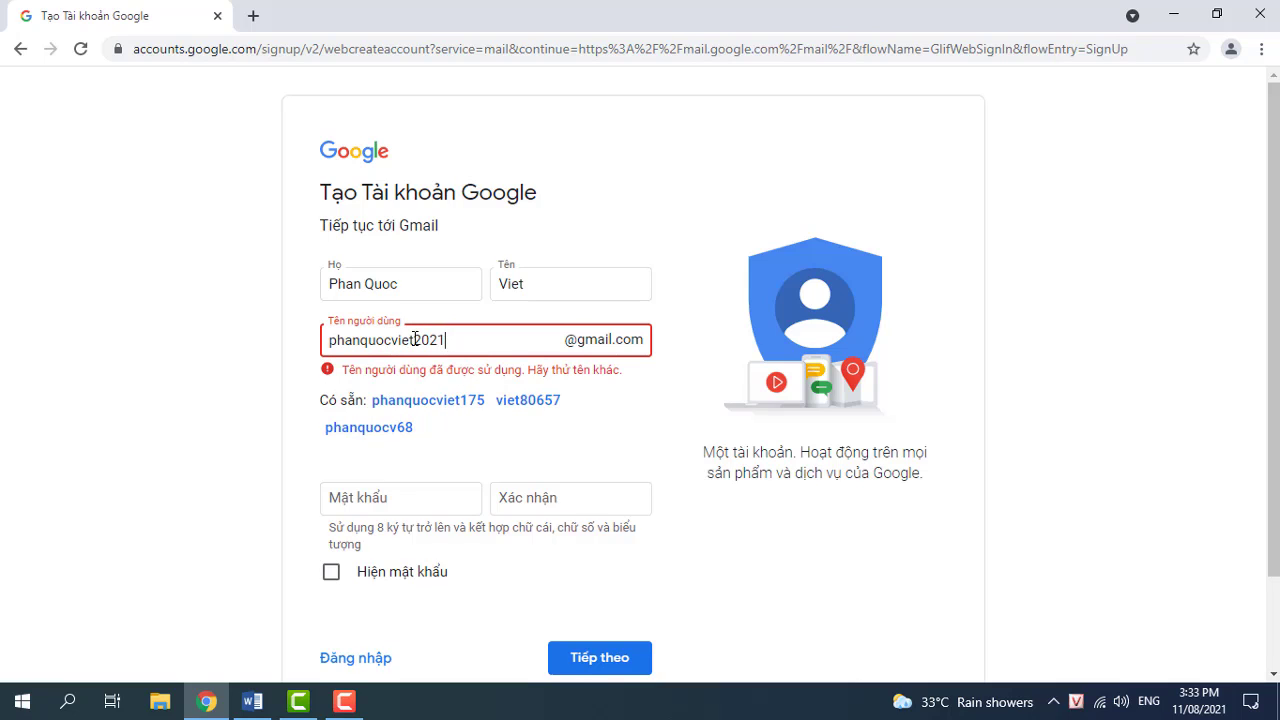
# Try the username with a 20112002 digit suffix and check whether it is available
pyautogui.moveTo(415, 340); pyautogui.dragTo(454, 341)
pyautogui.click(454, 341)
pyautogui.press('BackSpace')
pyautogui.press('BackSpace')
pyautogui.press('BackSpace')
pyautogui.write('20112002')
pyautogui.click(648, 395)
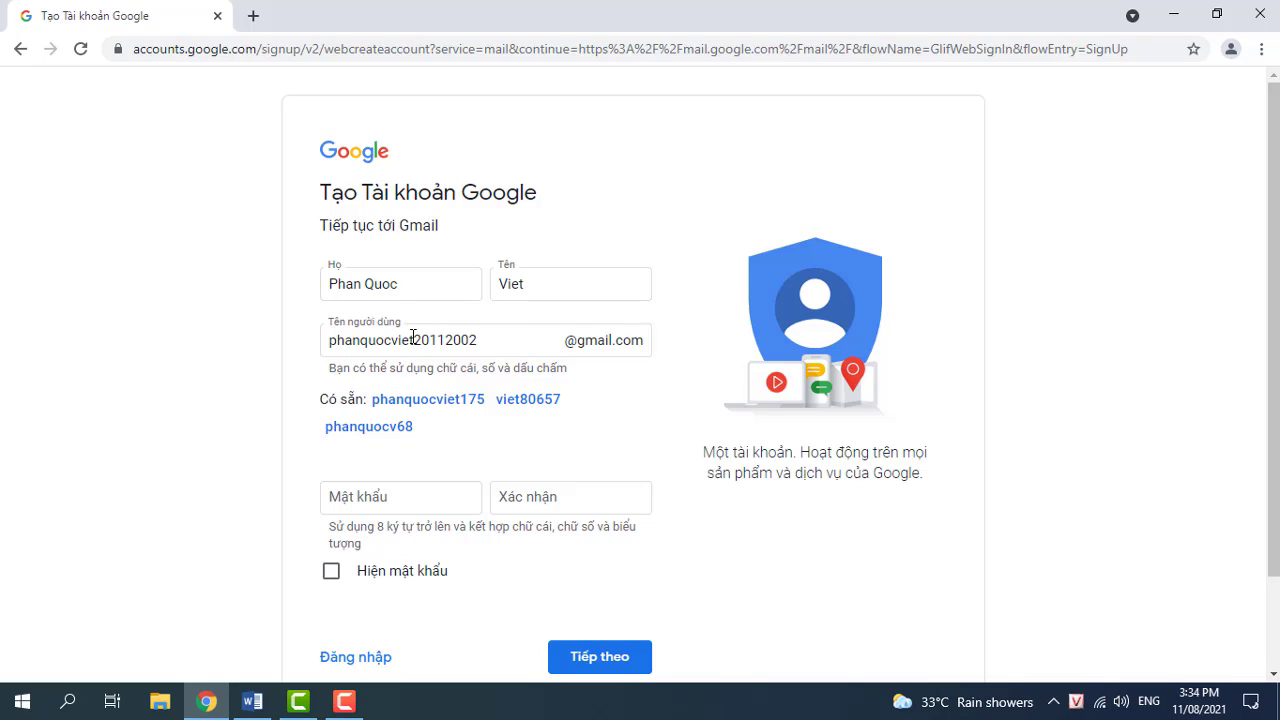
# Replace the digit suffix with '.hcm' so the username is accepted
pyautogui.moveTo(415, 339); pyautogui.dragTo(535, 341)
pyautogui.write('2021')
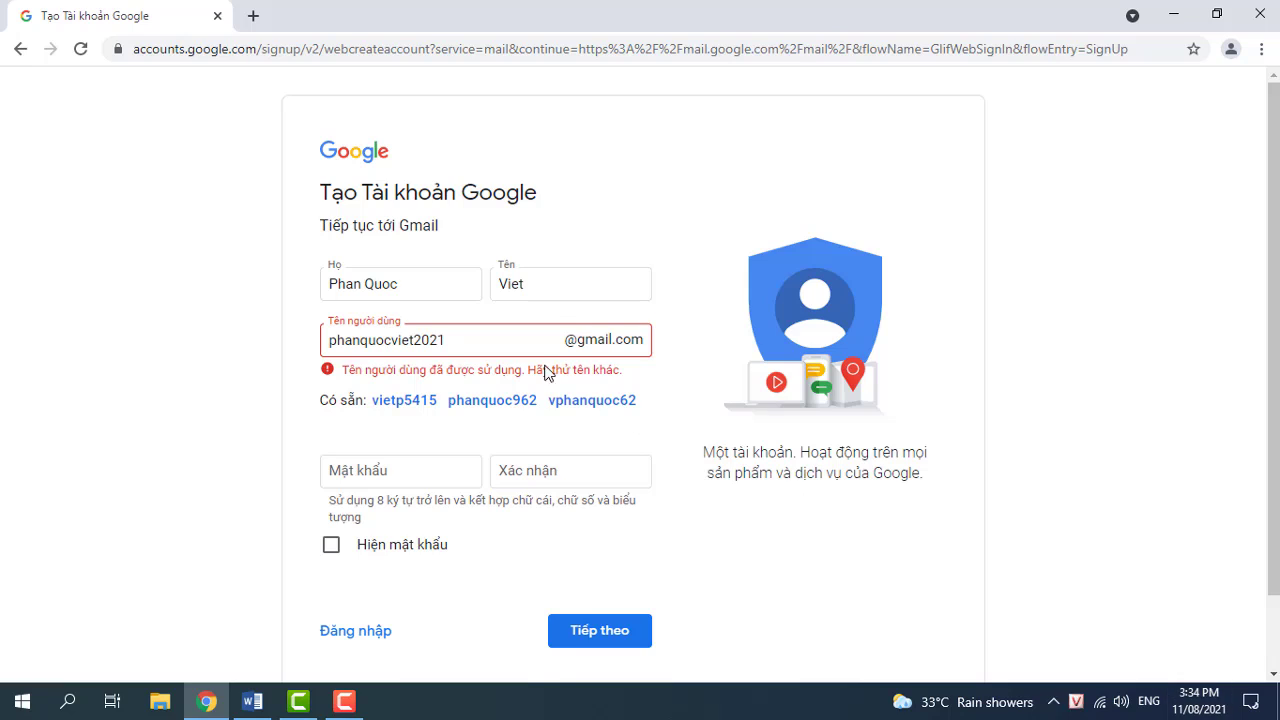
pyautogui.moveTo(415, 340); pyautogui.dragTo(468, 339)
pyautogui.write('.hcm')
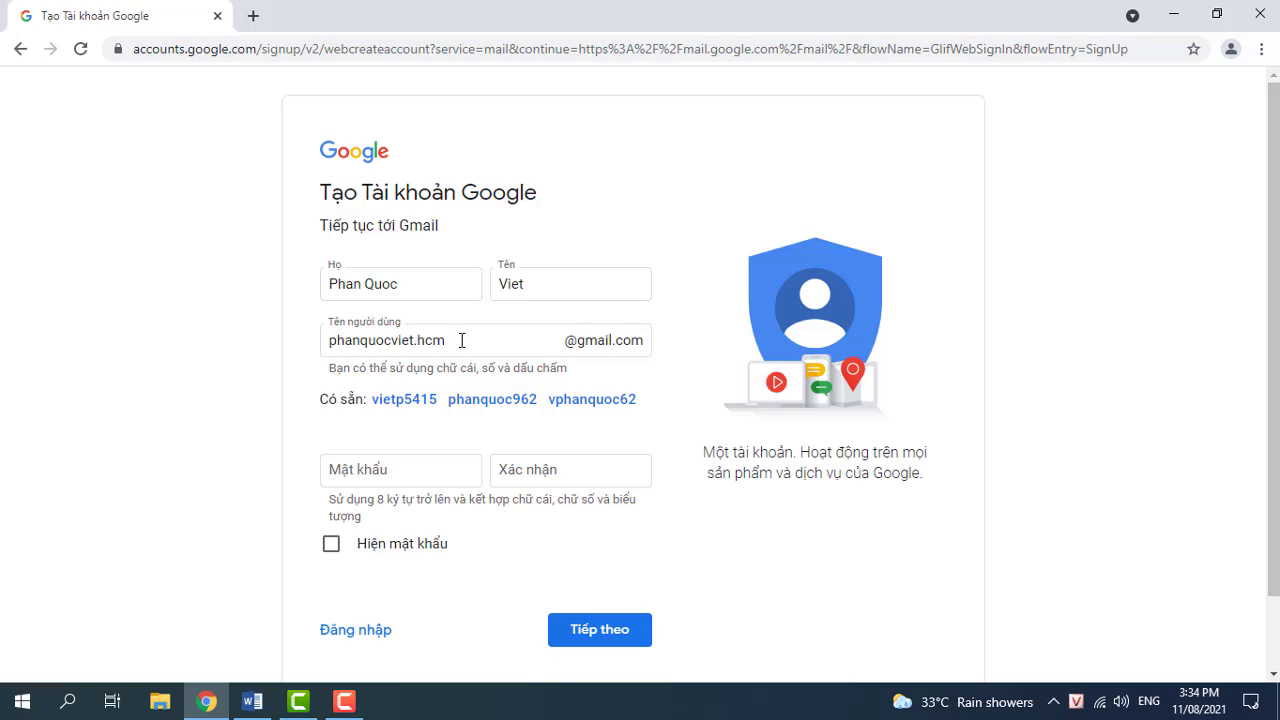
# Enter the account password in Mật khẩu, confirm it in Xác nhận, and submit with Tiếp theo
pyautogui.click(410, 463)
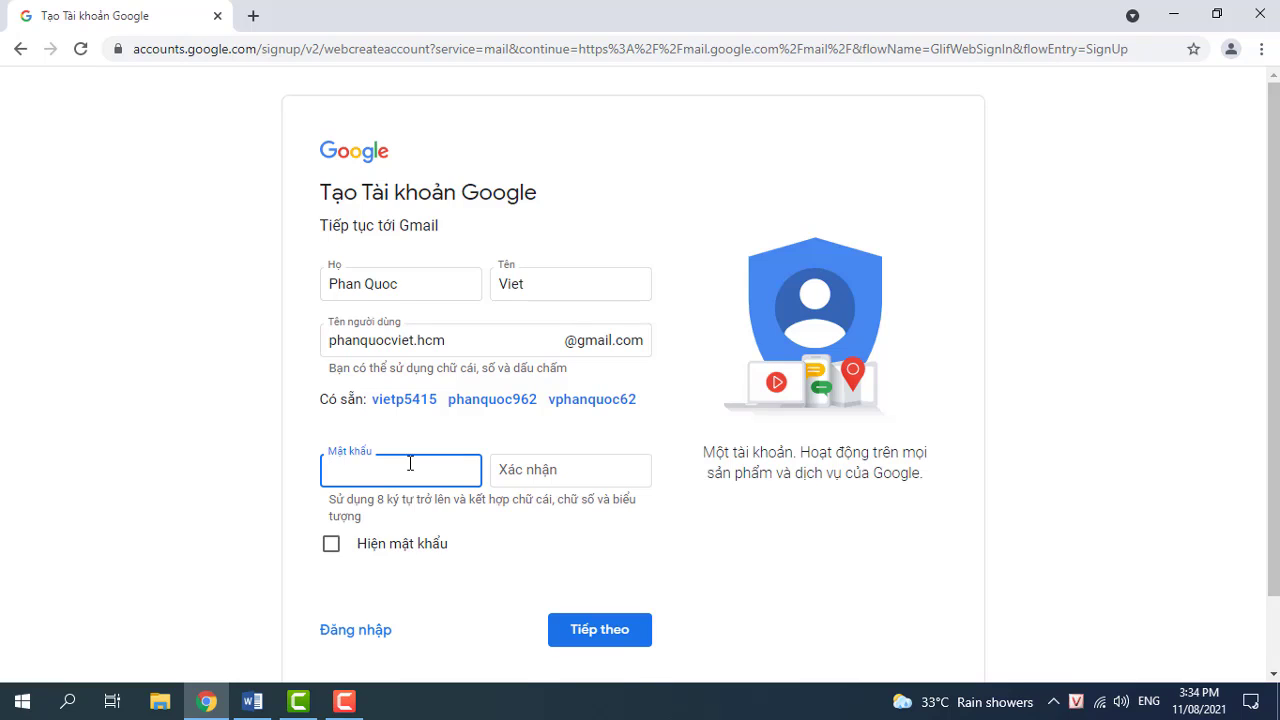
pyautogui.write('••••')
pyautogui.write('••••')
pyautogui.click(535, 477)
pyautogui.write('••••')
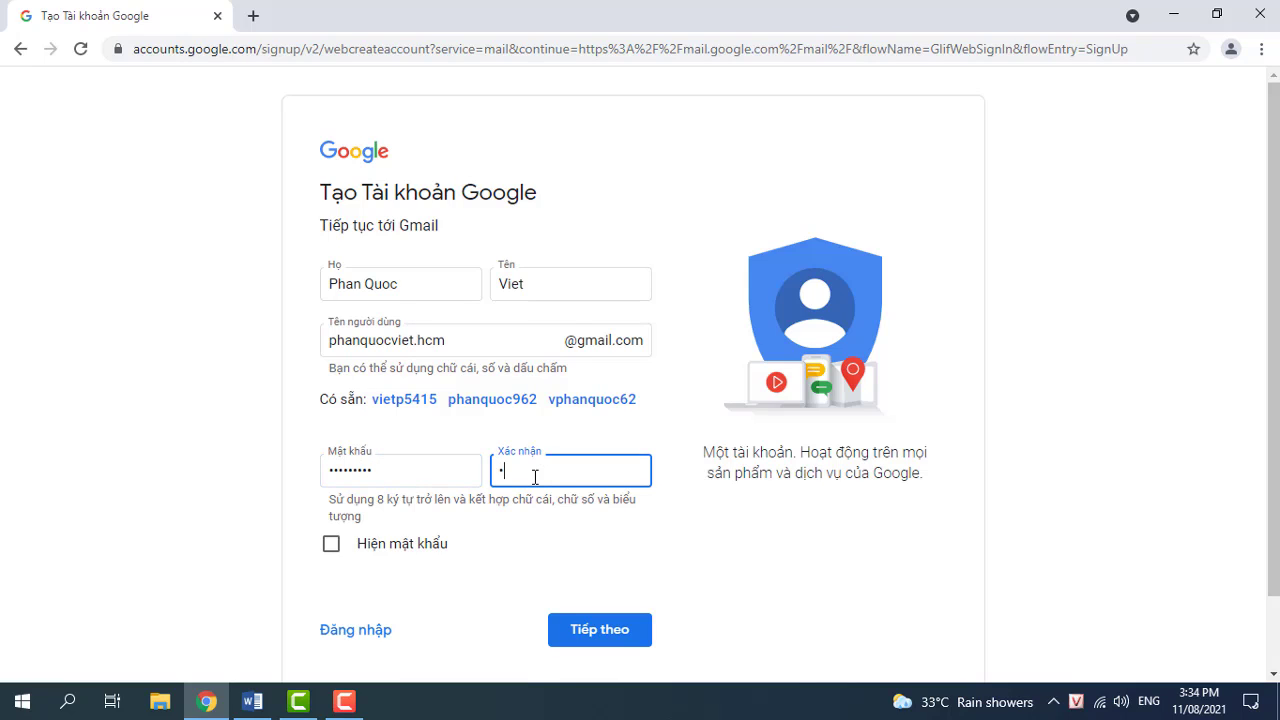
pyautogui.write('•••••')
pyautogui.click(625, 638)
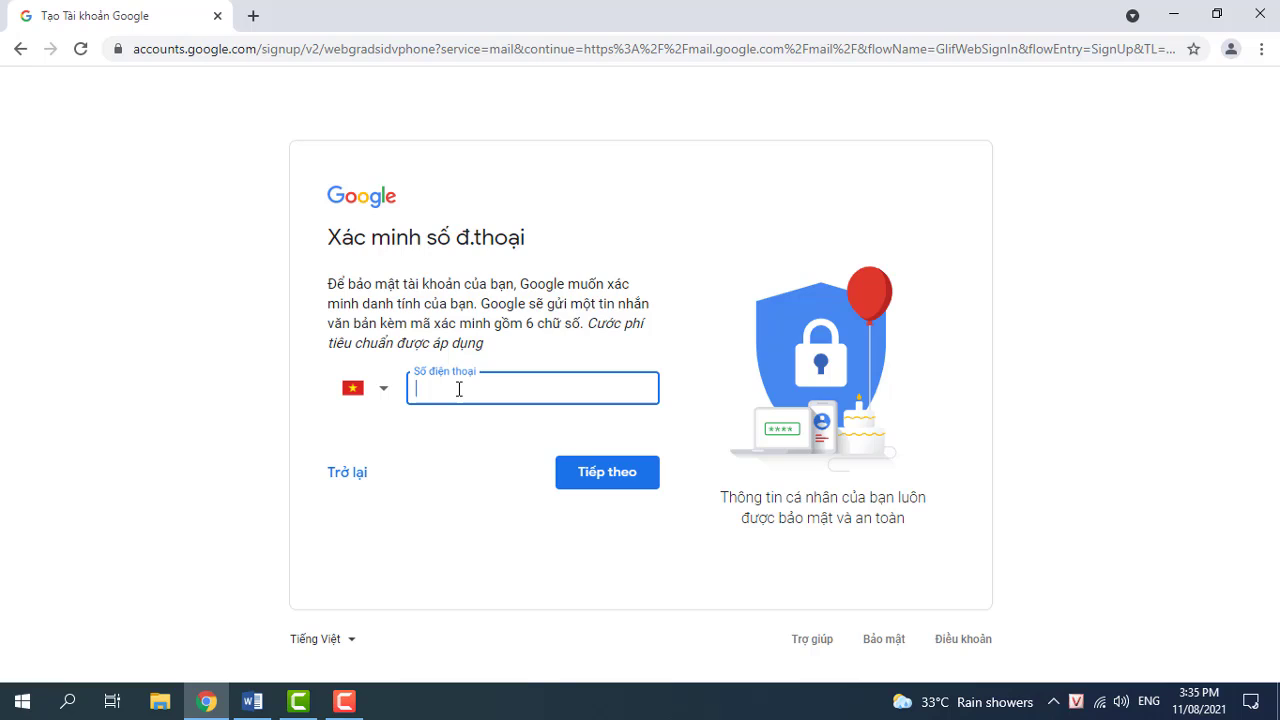
# Submit the user's Vietnam phone number and enter the six-digit SMS verification code
pyautogui.click(605, 477)
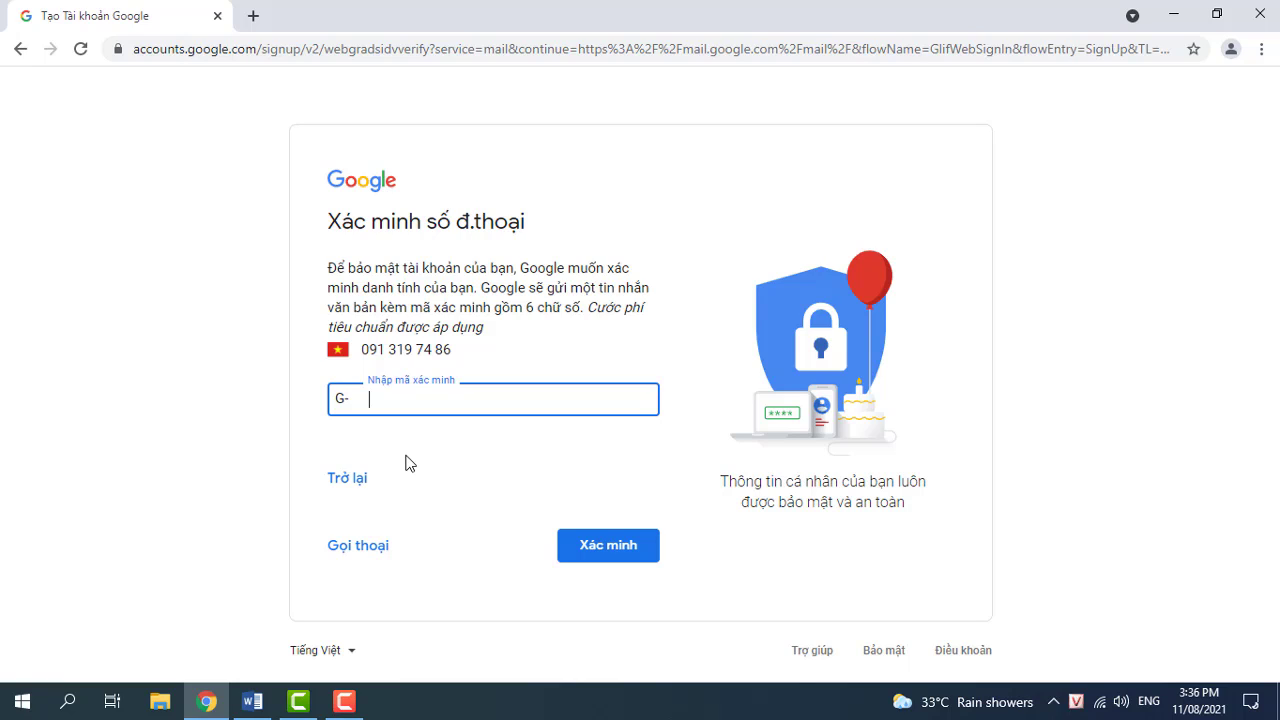
# Verify the SMS code and start filling the birth day on the welcome page
pyautogui.click(608, 549)
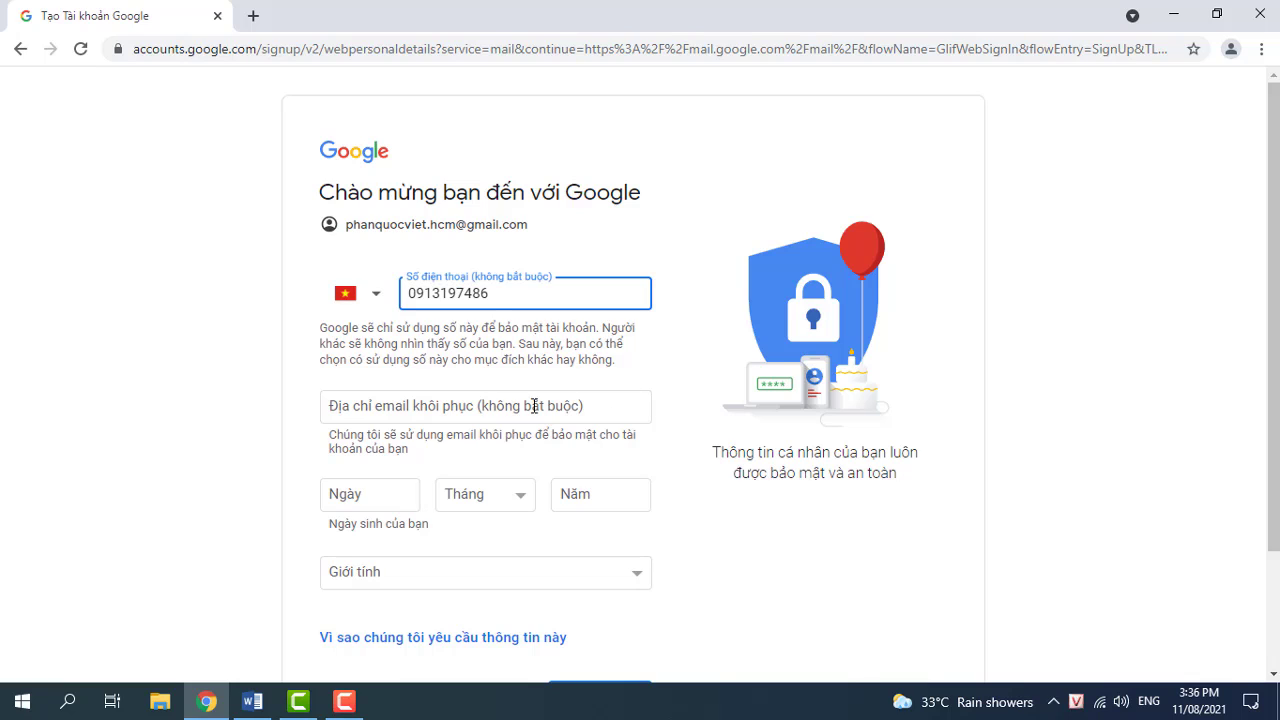
pyautogui.click(377, 500)
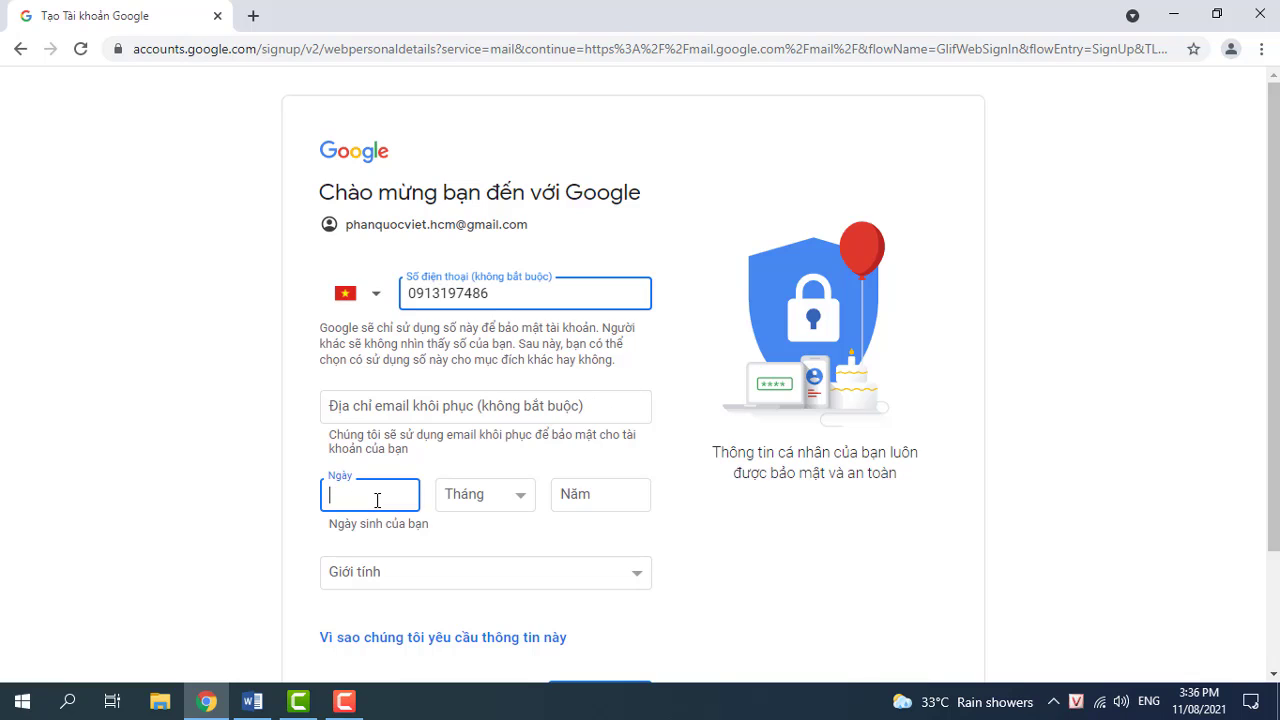